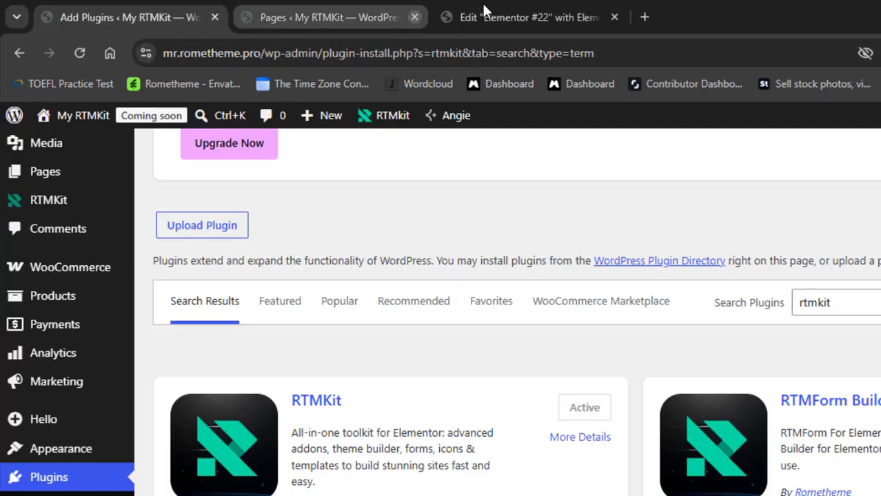
- In the Elementor #22 page editor, import the Blog Grid wireframe from the RTMKit template library
click(507, 16)
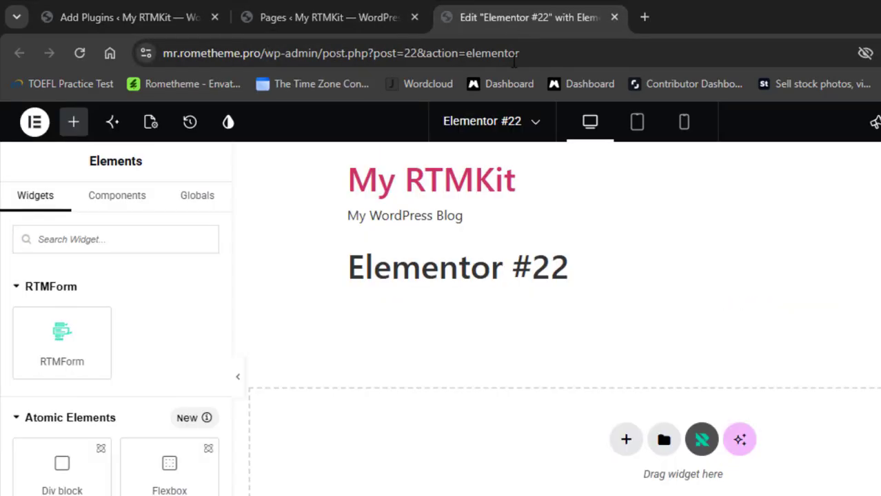
click(703, 443)
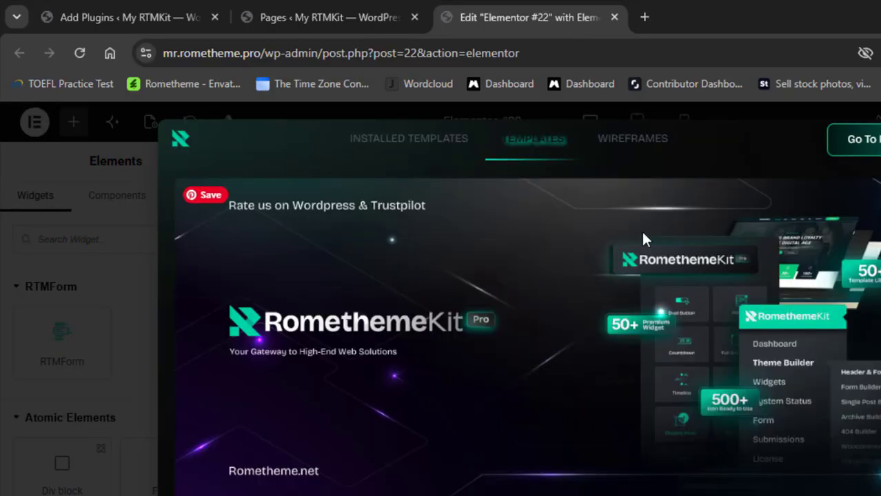
click(631, 147)
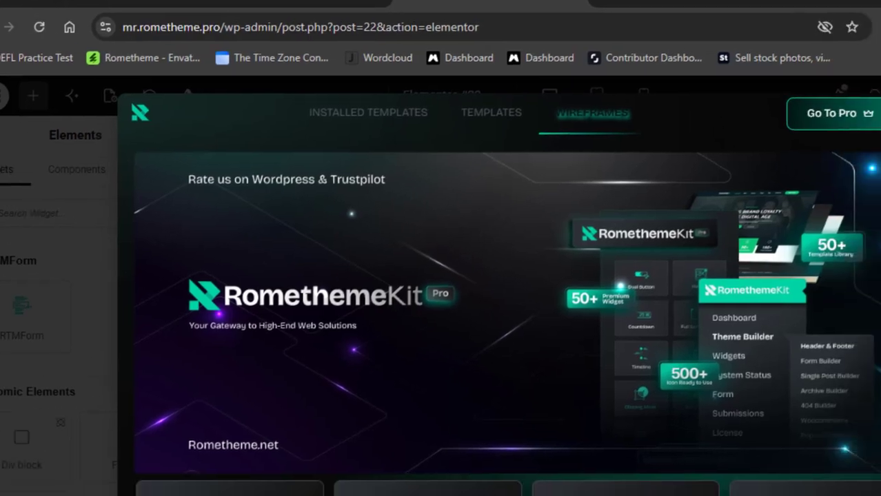
scroll(784, 373, down, 3)
click(784, 373)
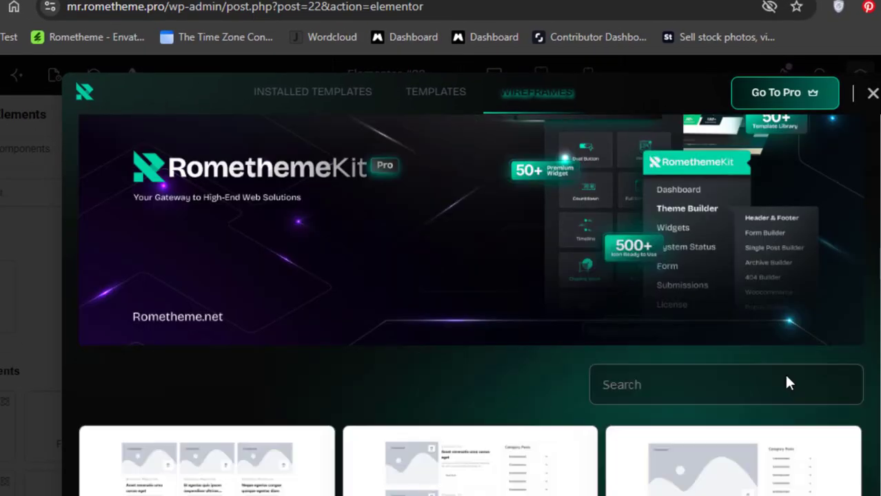
scroll(531, 379, down, 6)
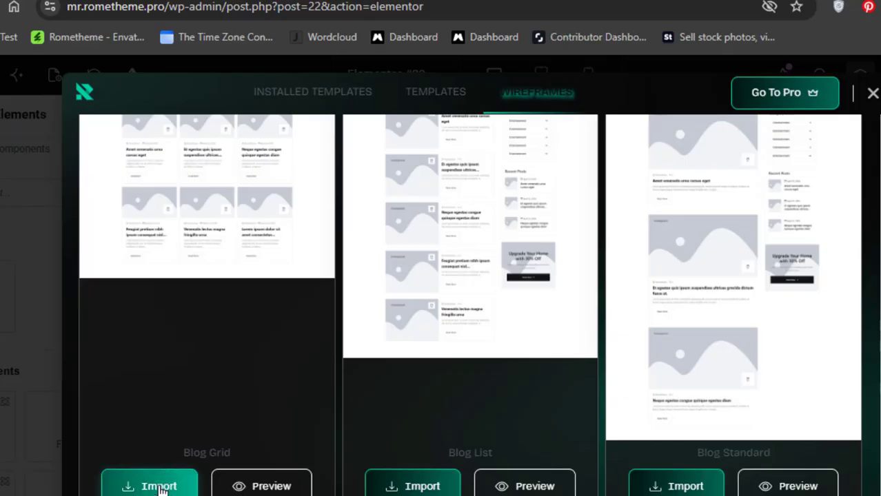
click(159, 487)
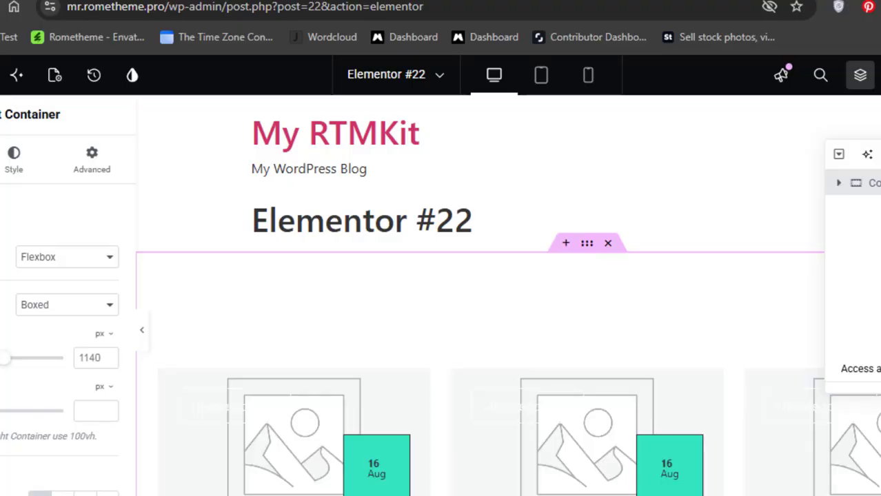
- Select the Post Grid widget inside the nested containers and set 4 posts per row with 30 px item spacing
scroll(509, 295, down, 15)
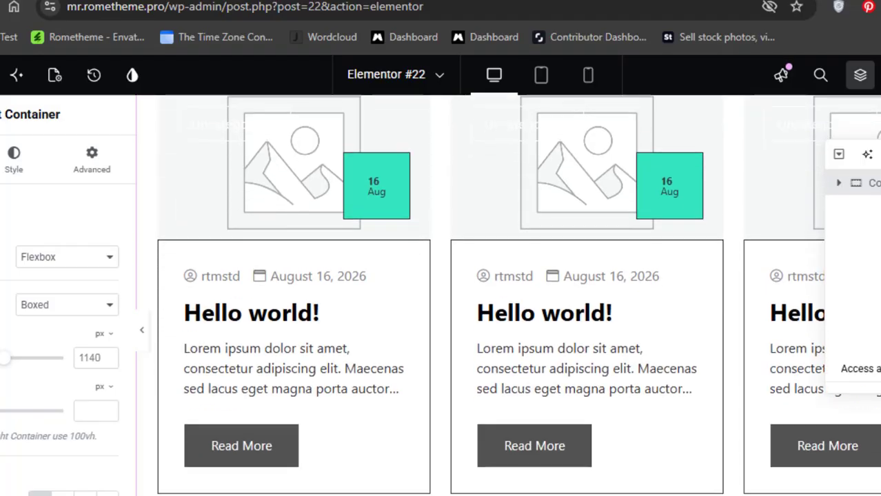
scroll(674, 182, up, 15)
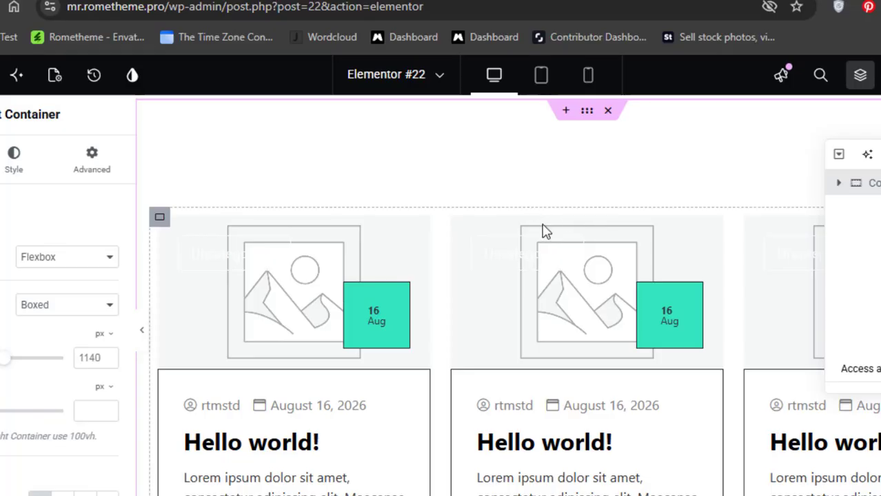
click(839, 184)
click(850, 208)
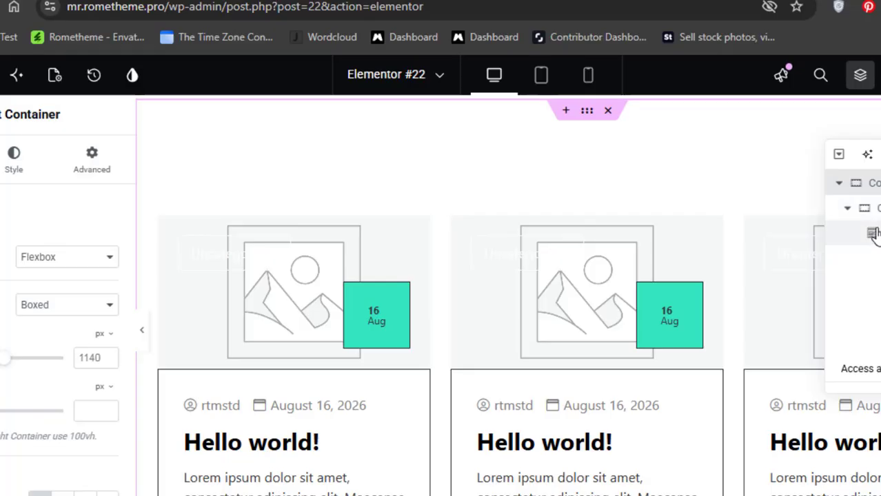
click(872, 229)
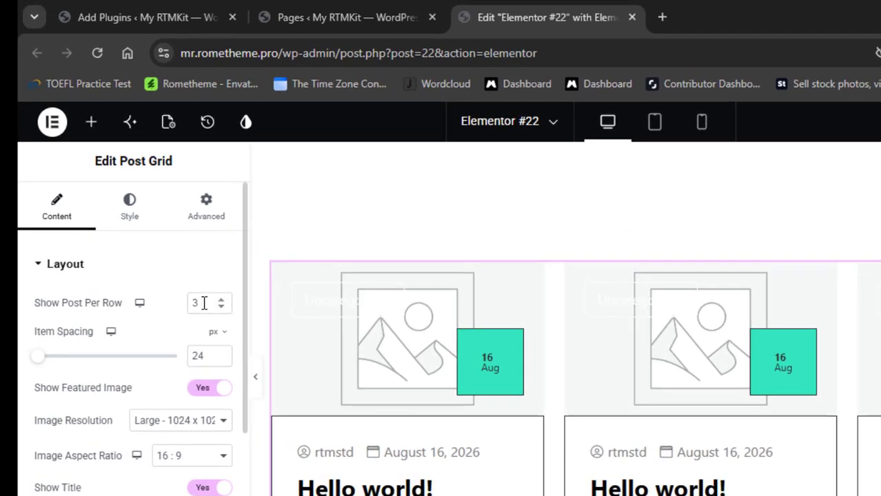
click(204, 304)
text(4)
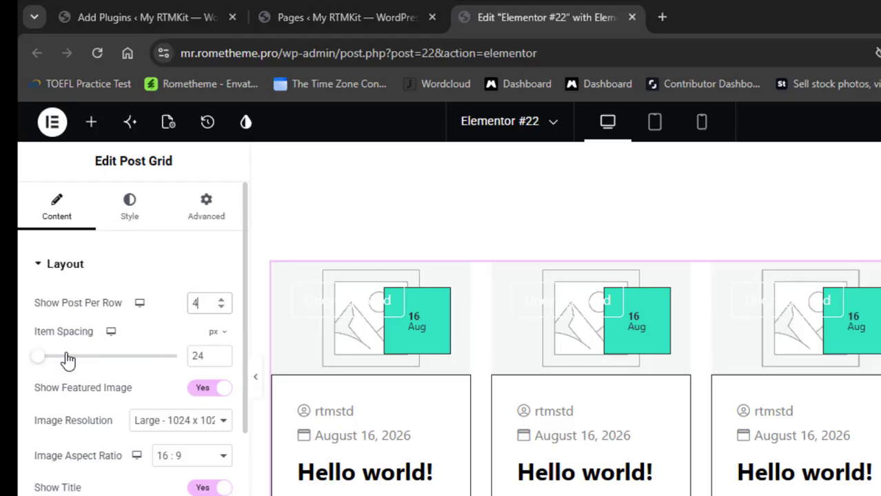
mouse_move(39, 363)
mouse_down()
mouse_move(51, 360)
mouse_move(36, 361)
mouse_up()
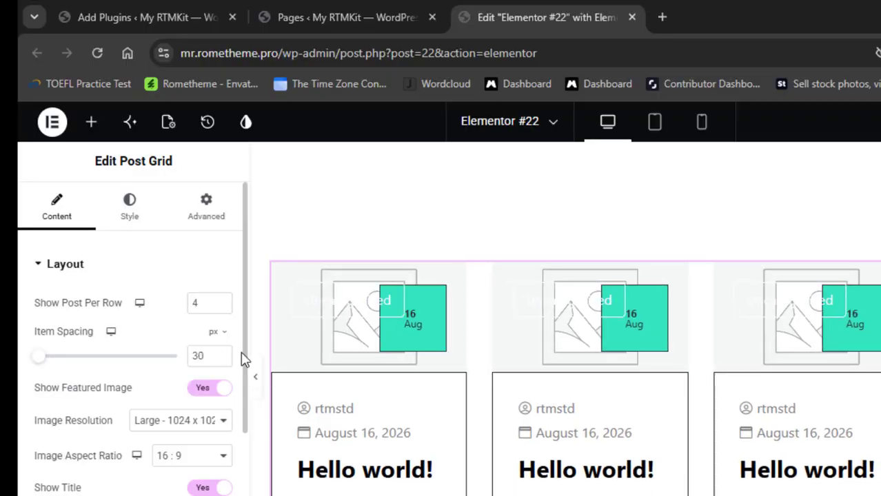
- Hide the featured image in the post grid layout, and show it again
scroll(243, 359, down, 5)
drag(245, 380, 245, 247)
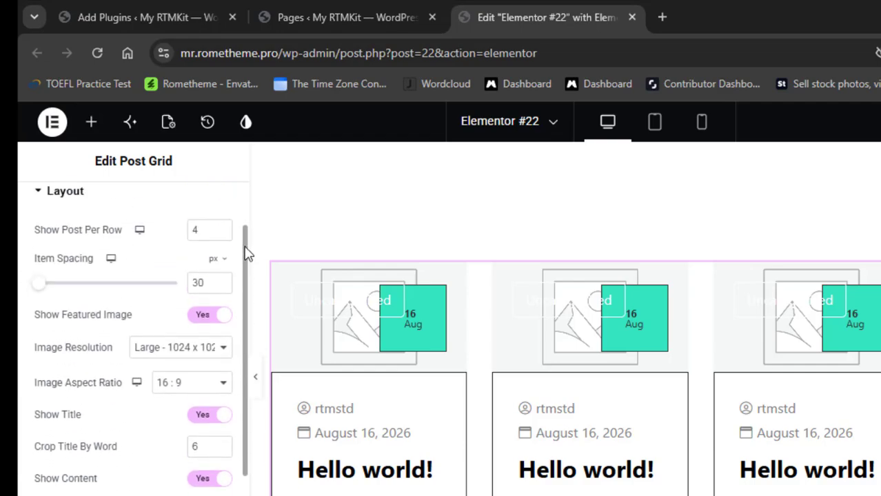
click(204, 319)
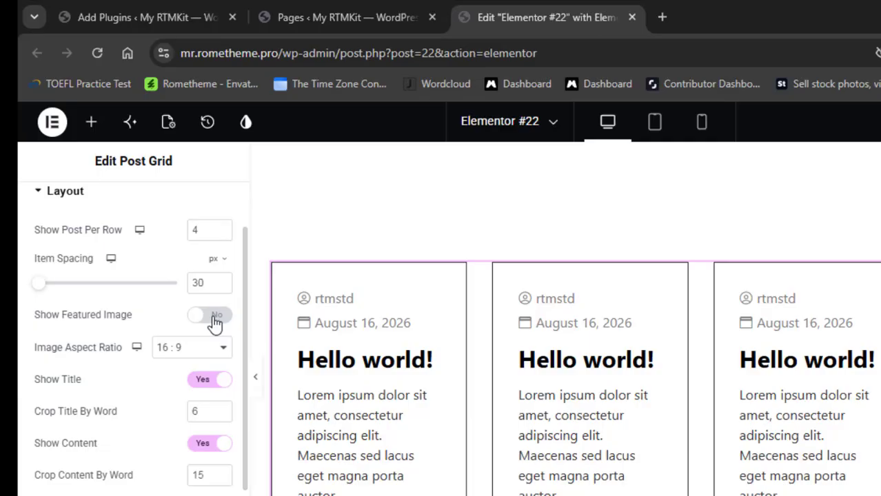
click(216, 319)
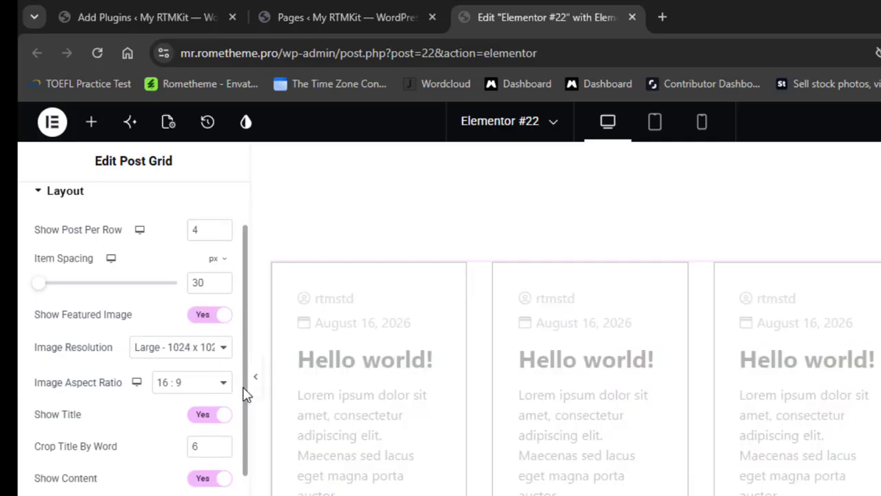
- Toggle the post title off and back on, and do the same for the post content
drag(244, 394, 246, 453)
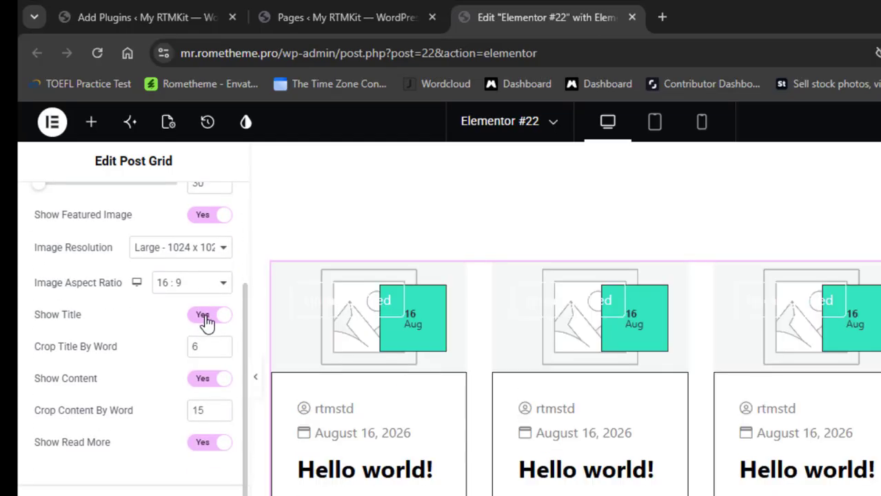
click(206, 319)
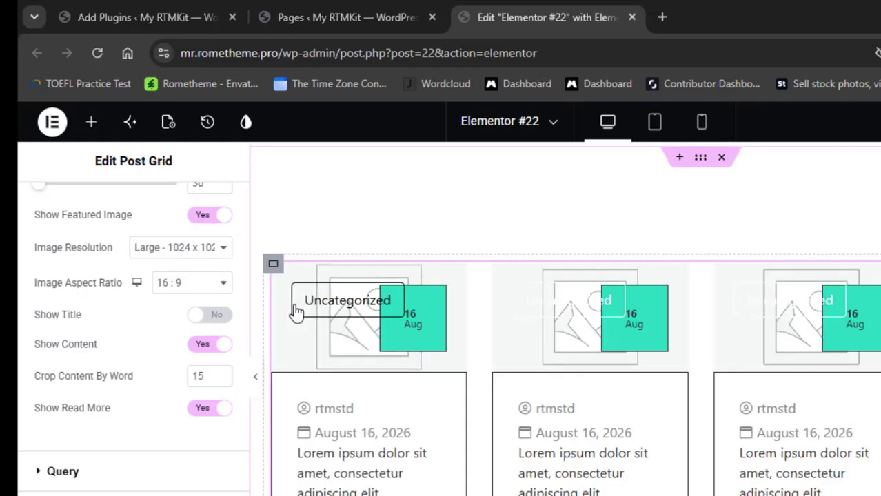
click(216, 319)
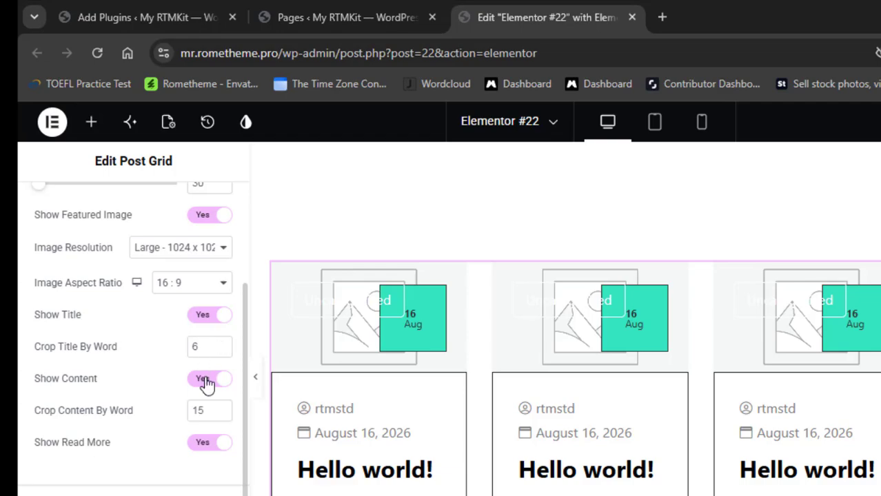
click(207, 381)
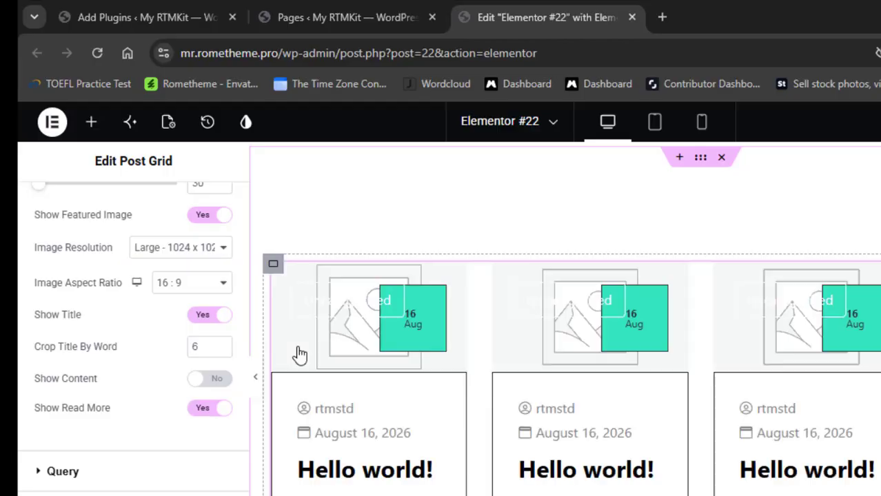
click(219, 383)
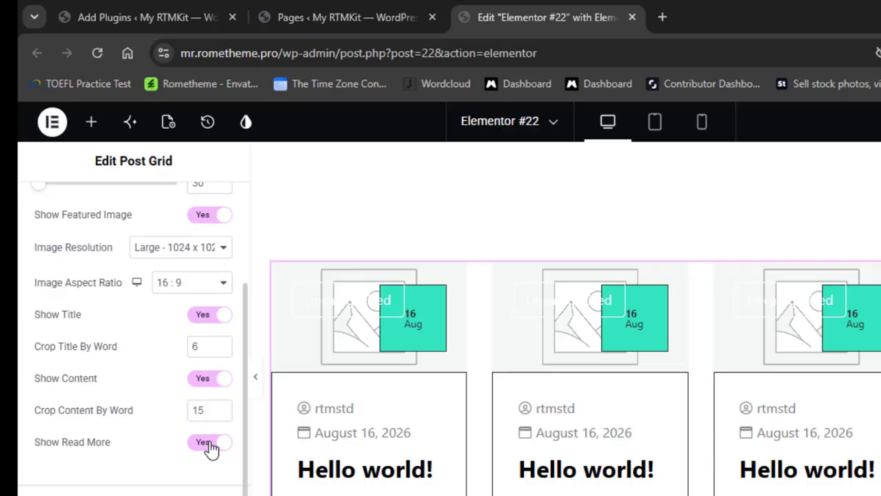
- Turn off the Read More button to check the cards without it, and turn it back on
click(211, 445)
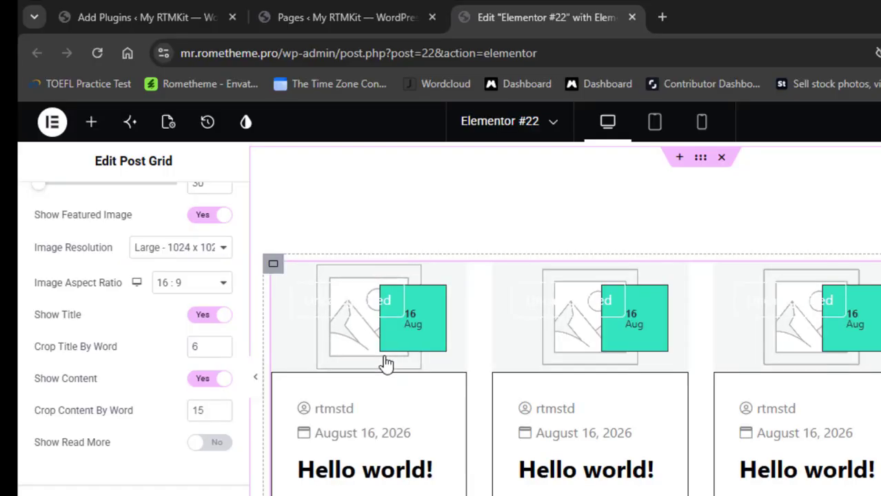
scroll(518, 232, down, 2)
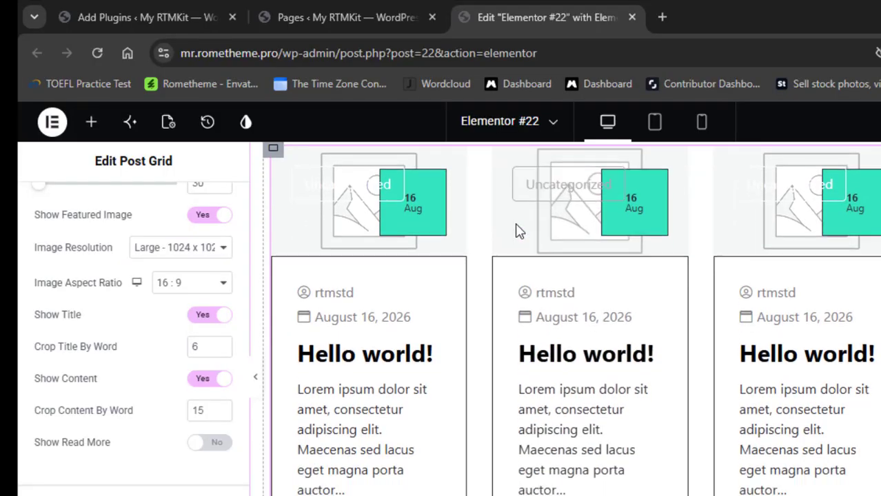
click(222, 447)
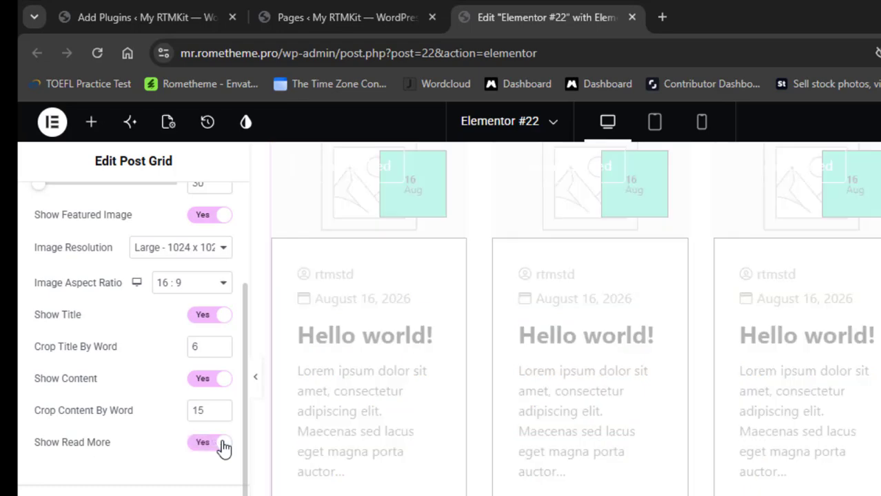
- In the grid's query settings, try a post count of 8, check the grid, and restore the count to 6
click(86, 494)
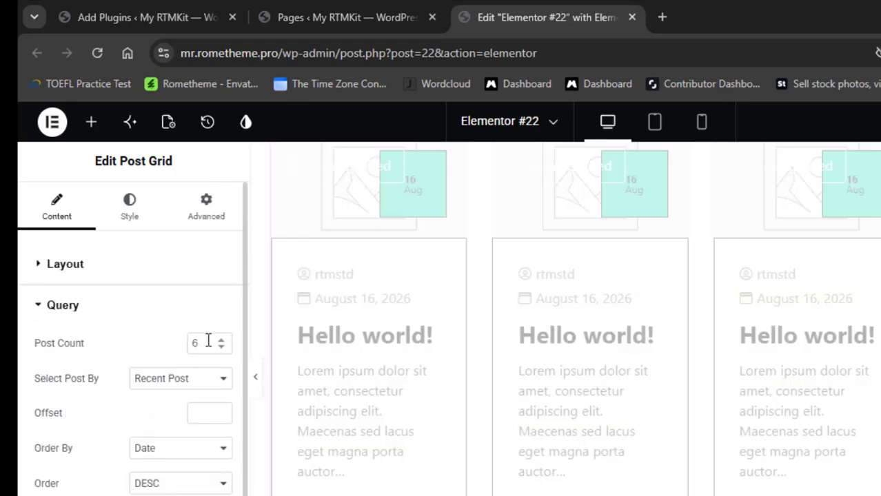
drag(209, 341, 191, 343)
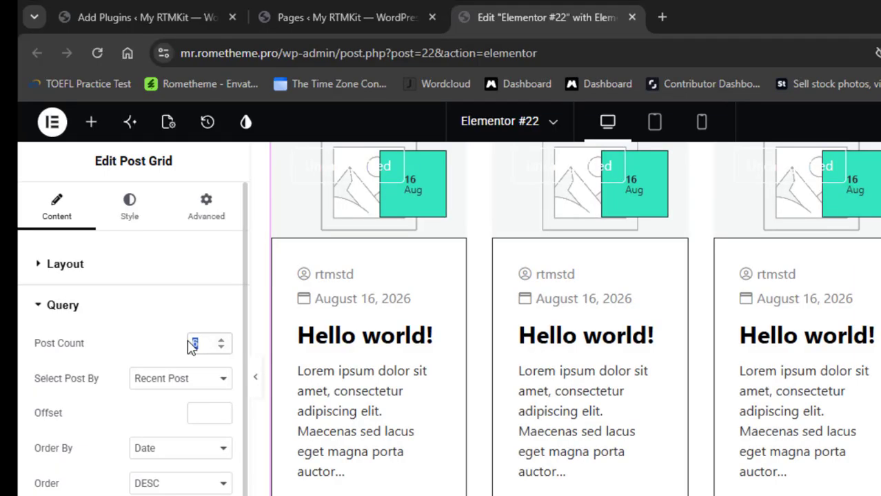
text(3)
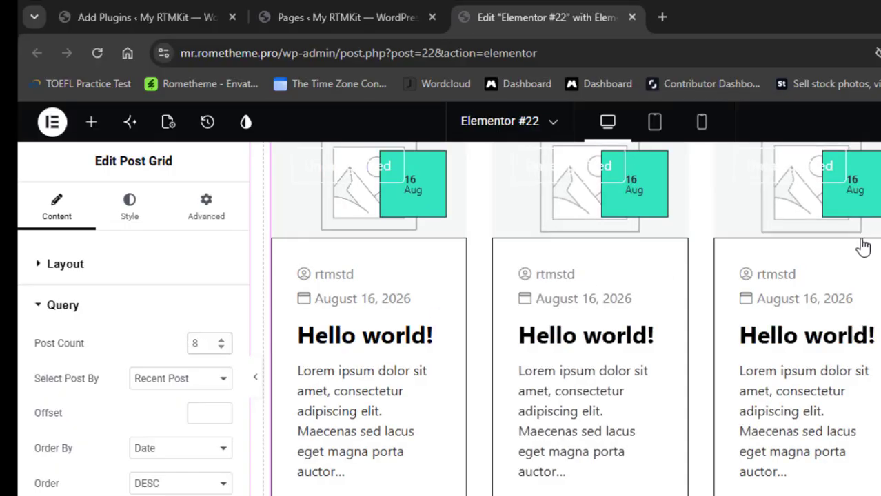
scroll(575, 317, down, 5)
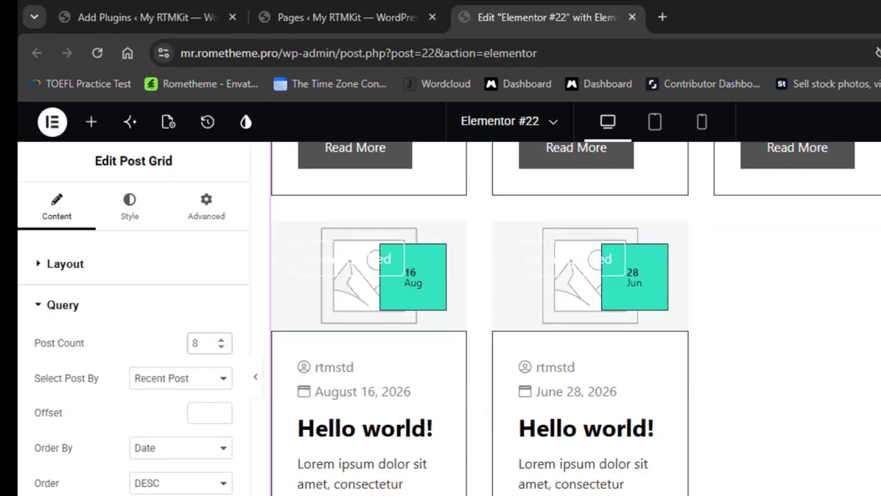
scroll(575, 317, up, 7)
scroll(545, 383, down, 3)
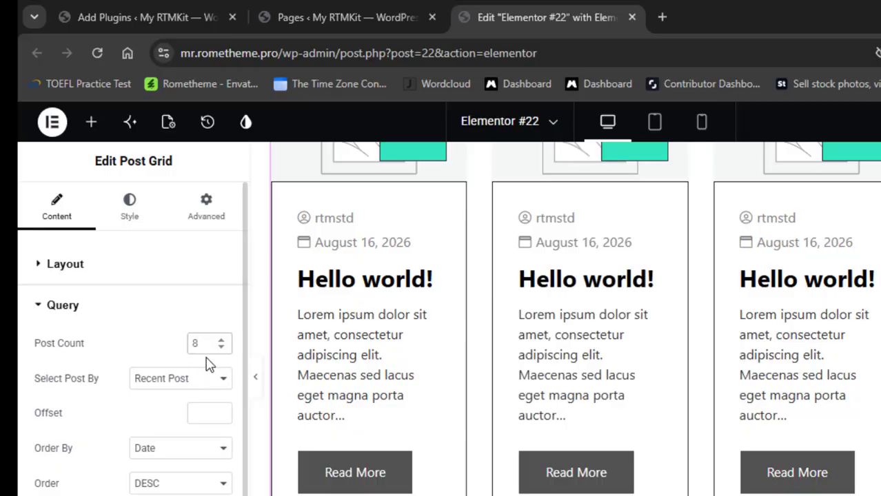
drag(196, 343, 184, 350)
text(6)
- Try Selected Post and Category Post as the grid's post source, and return it to Recent Post
click(208, 383)
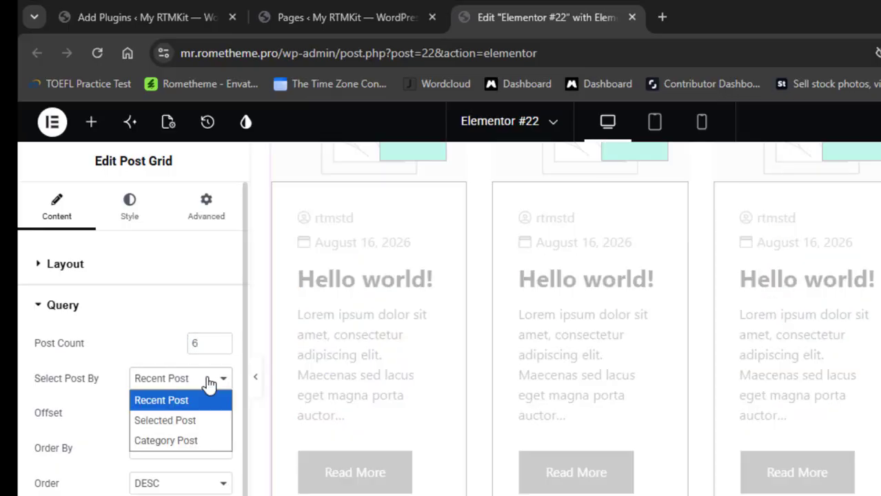
click(213, 425)
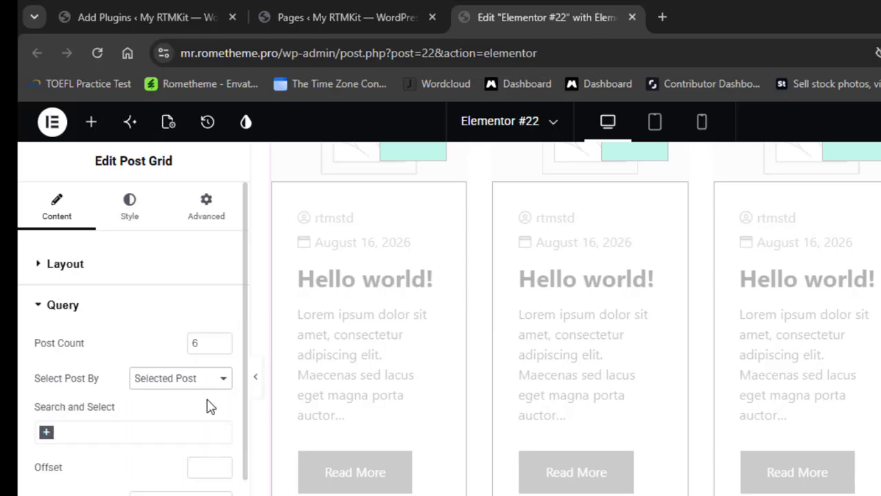
click(189, 429)
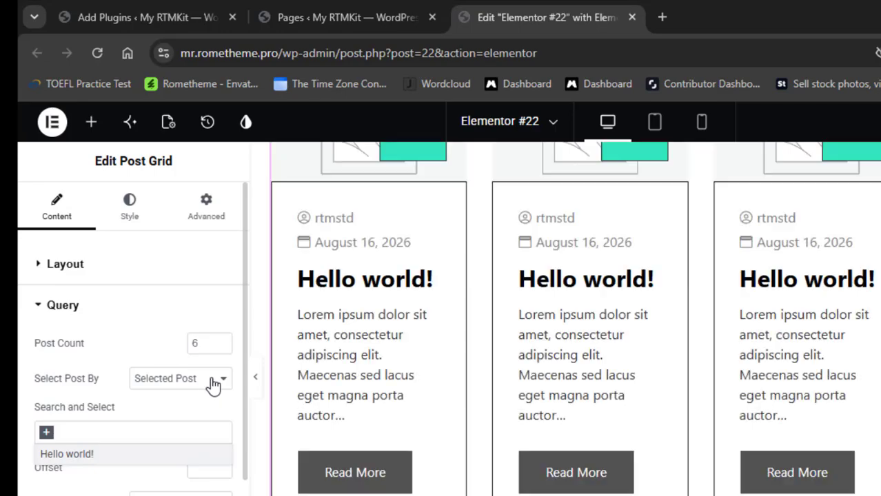
click(217, 386)
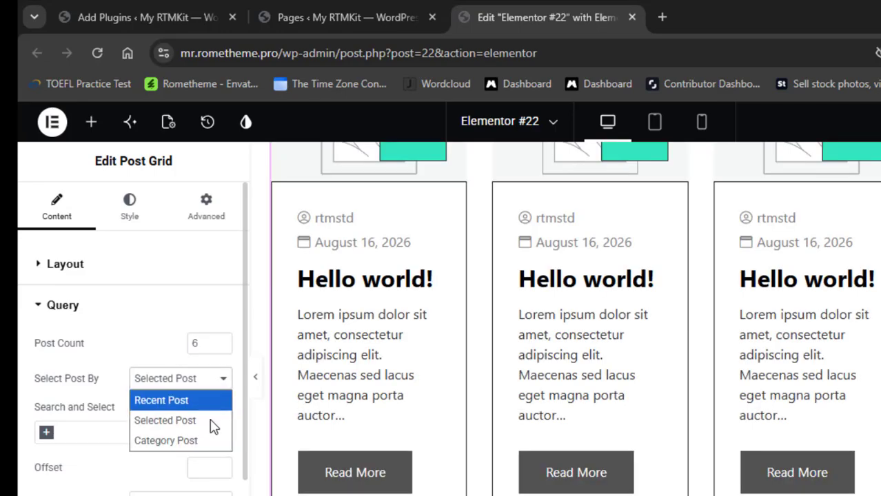
click(206, 441)
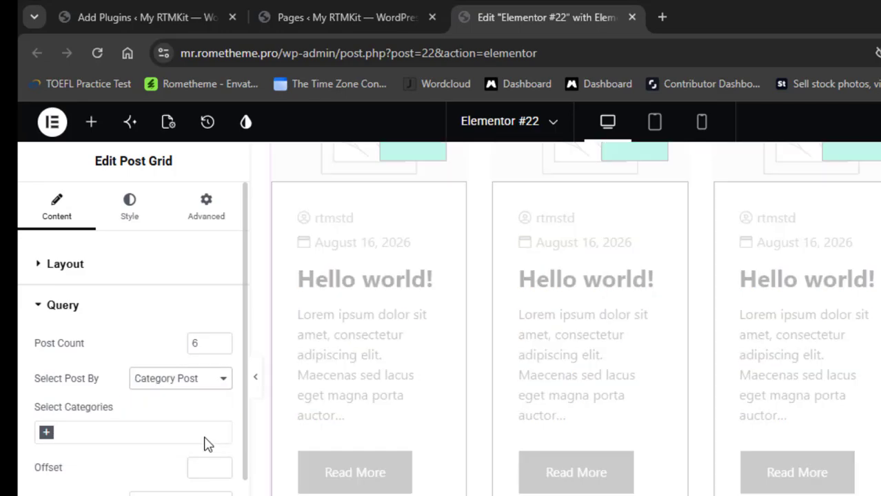
click(213, 382)
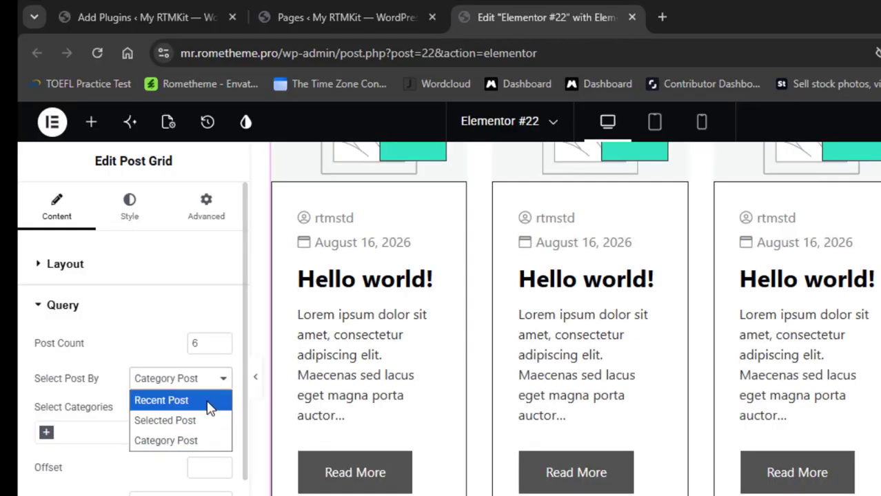
click(208, 402)
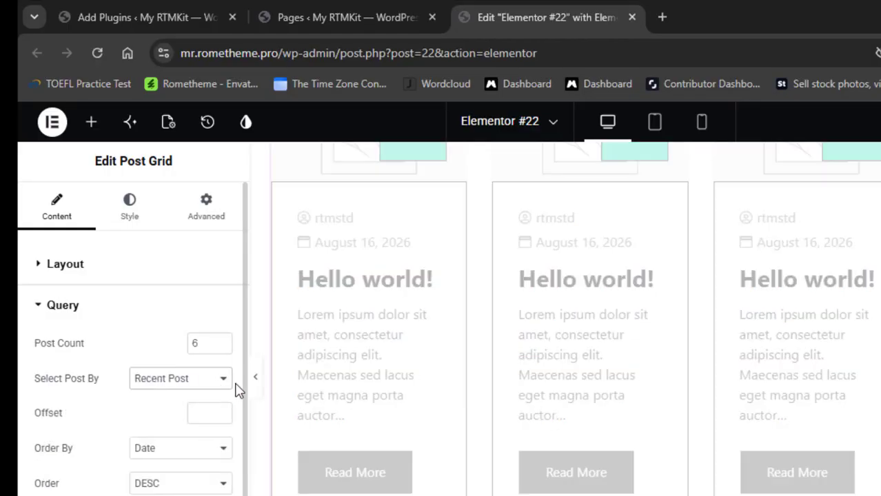
- In the grid's meta data settings, turn off the floating date, check the cards without it, and turn it back on
drag(245, 383, 230, 457)
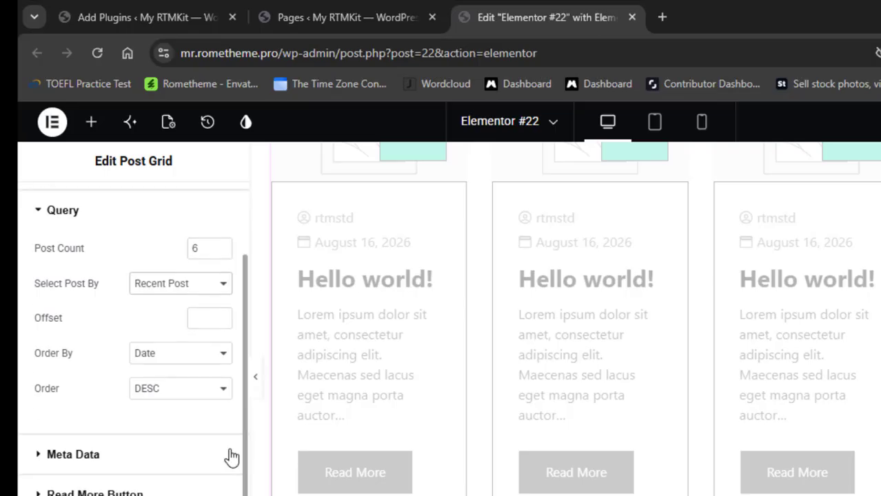
click(40, 458)
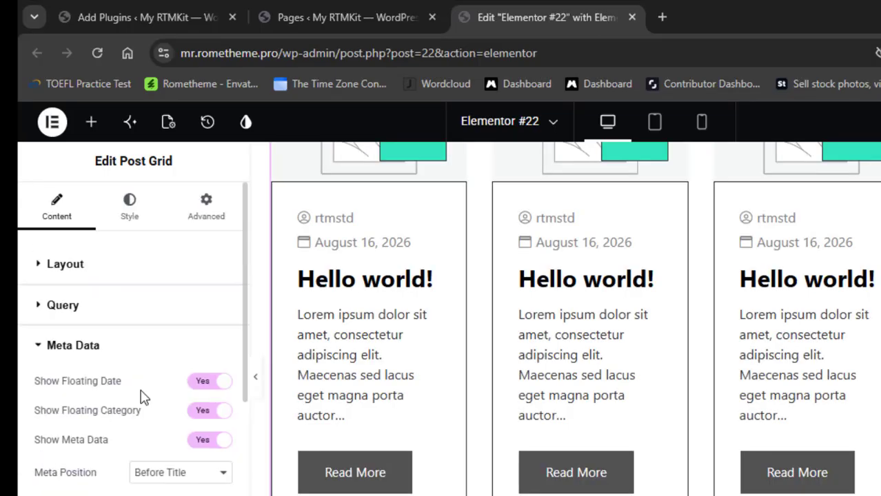
scroll(242, 316, down, 6)
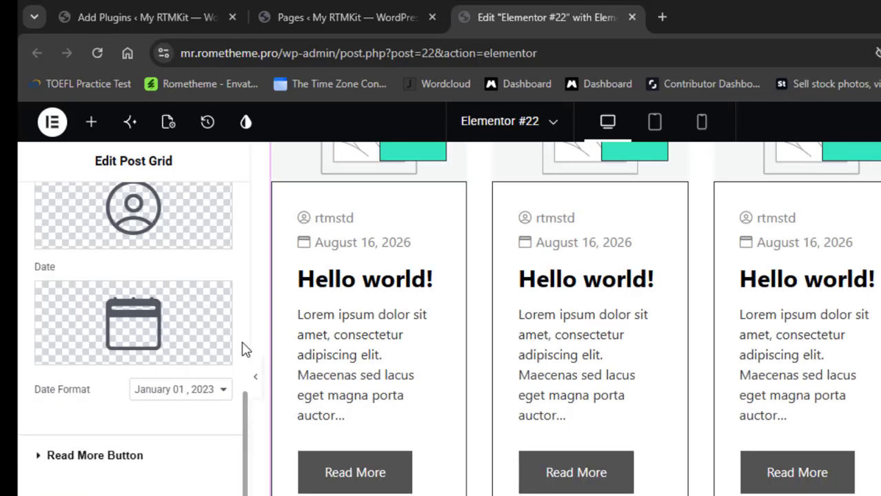
drag(246, 400, 239, 262)
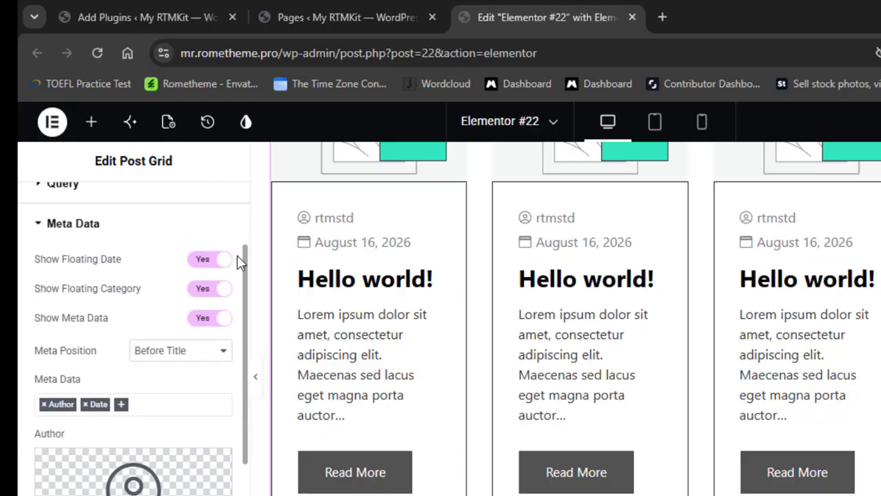
click(201, 261)
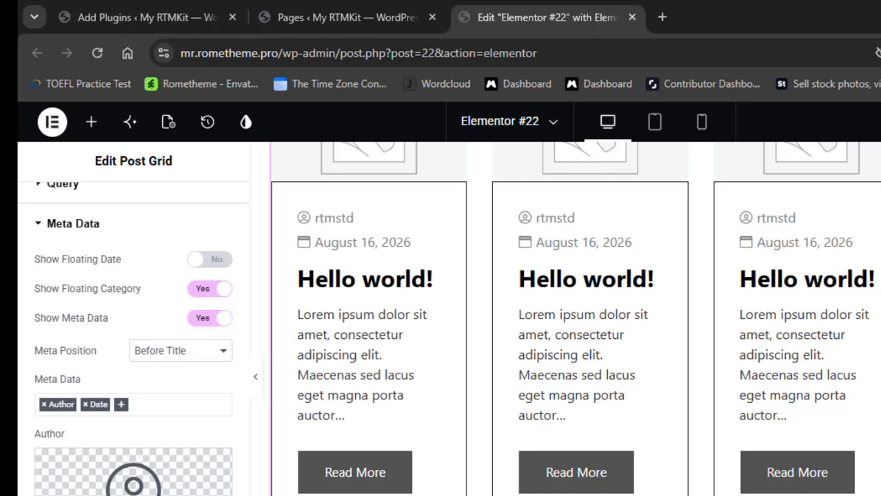
scroll(574, 319, up, 3)
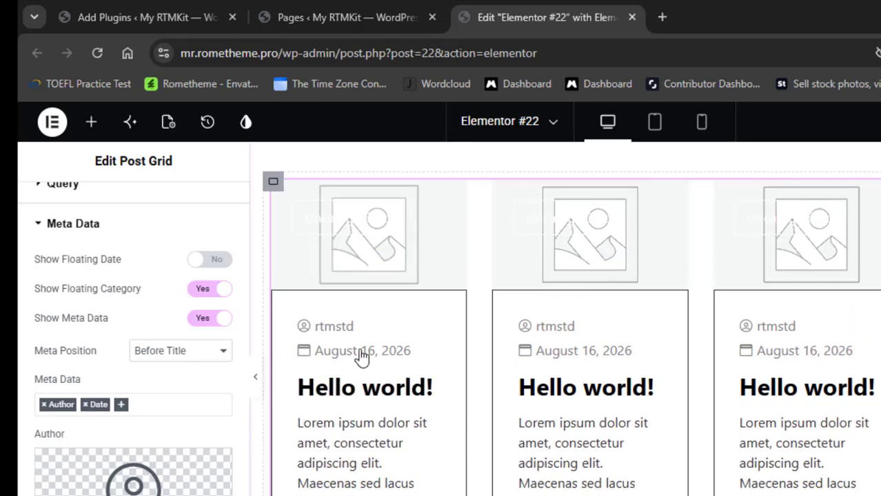
click(216, 268)
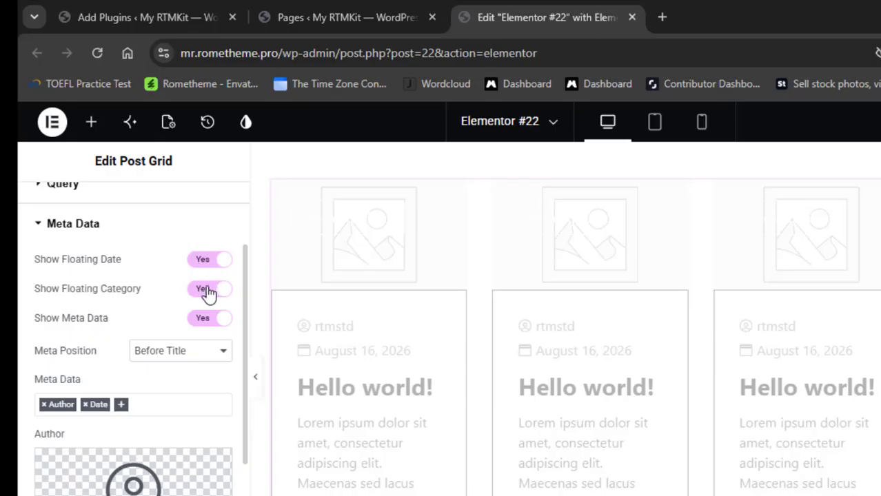
- Turn off the floating category and the meta data on the post cards
click(206, 293)
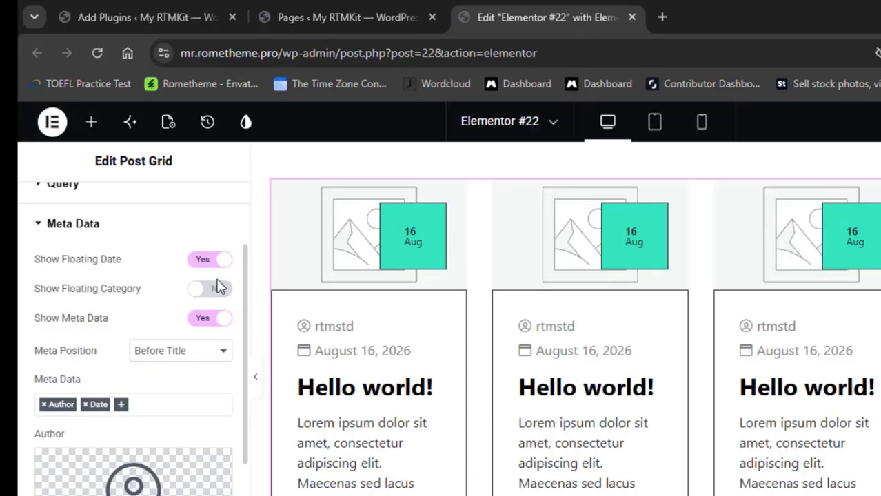
click(205, 323)
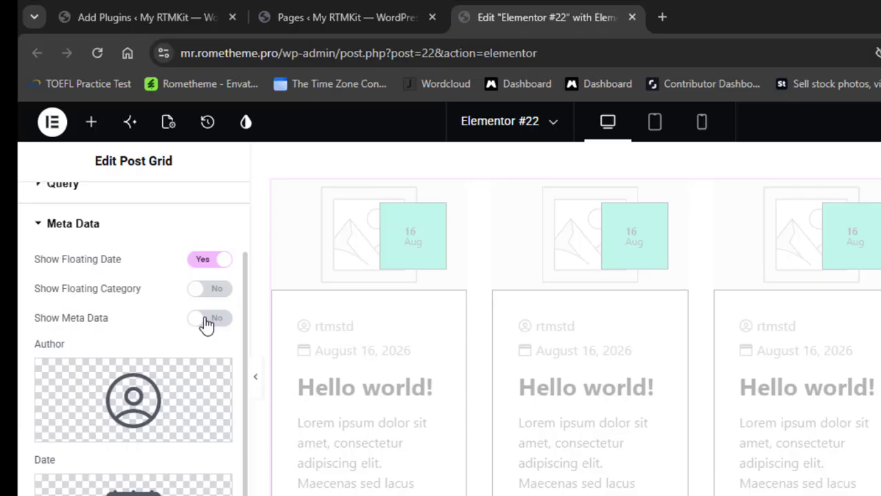
mouse_move(134, 386)
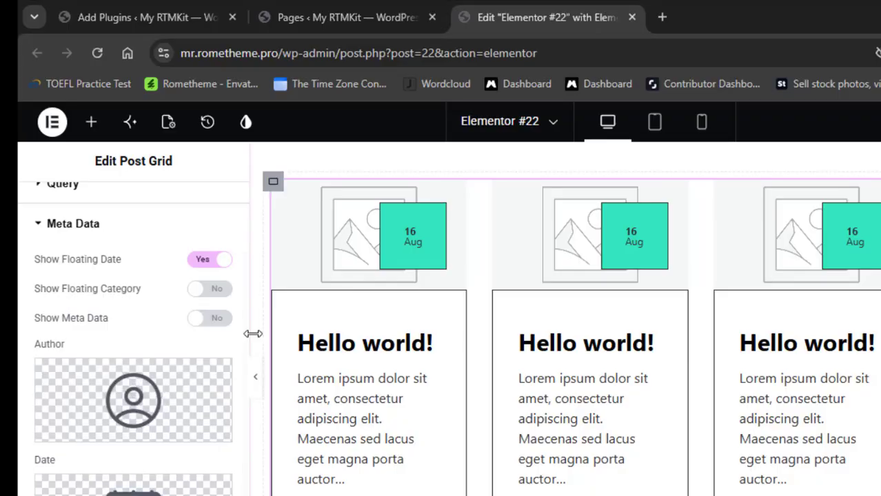
- In the Read More button settings, set the button animation to Filled Slide Down and enable the button icon
scroll(242, 333, down, 3)
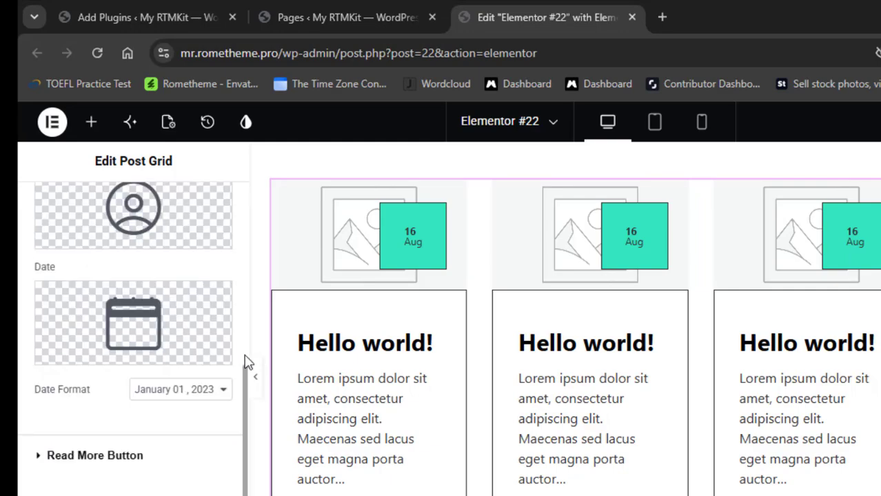
click(40, 457)
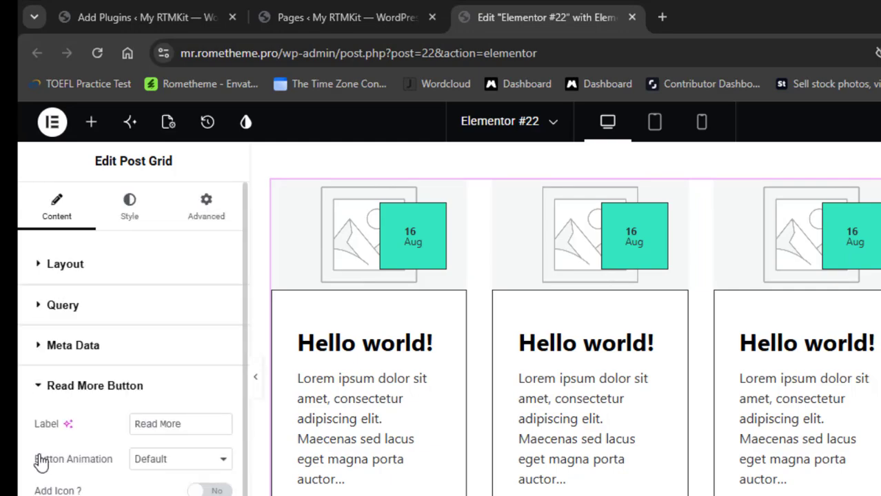
drag(201, 418, 127, 425)
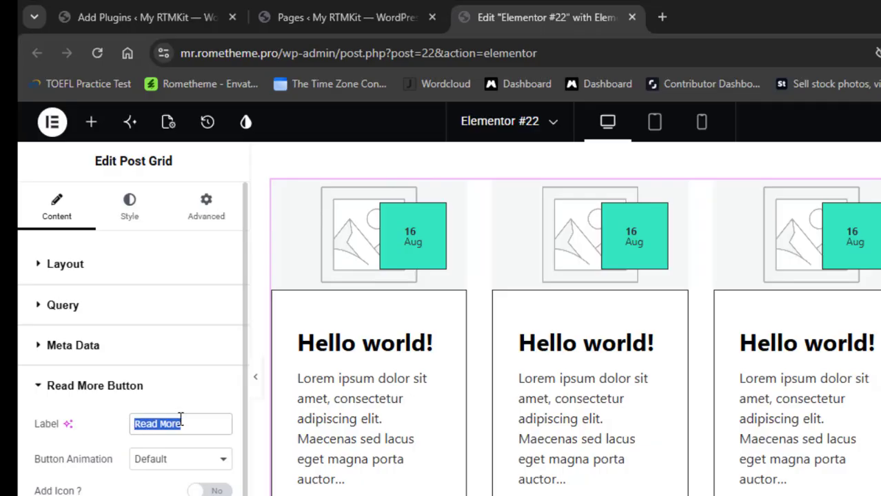
click(221, 467)
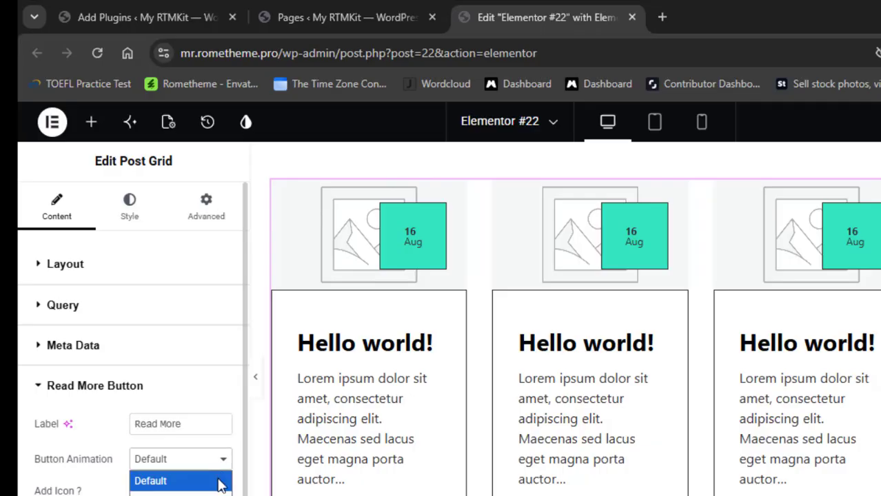
click(220, 494)
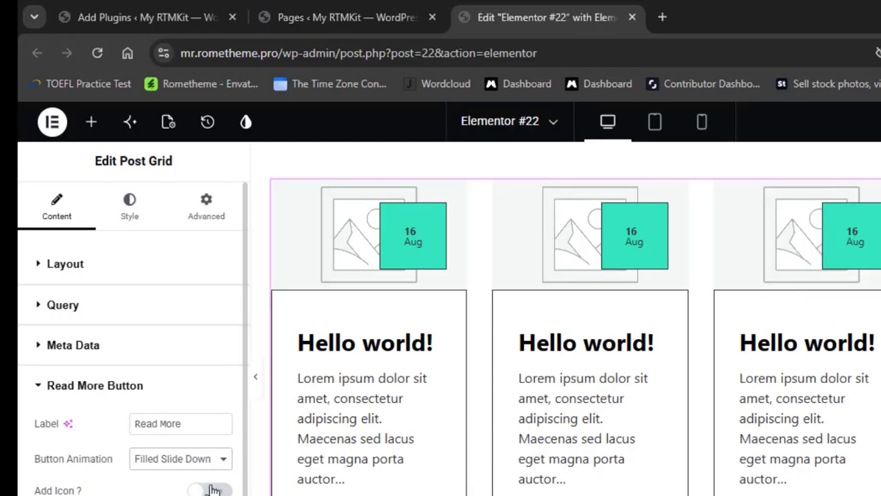
click(210, 490)
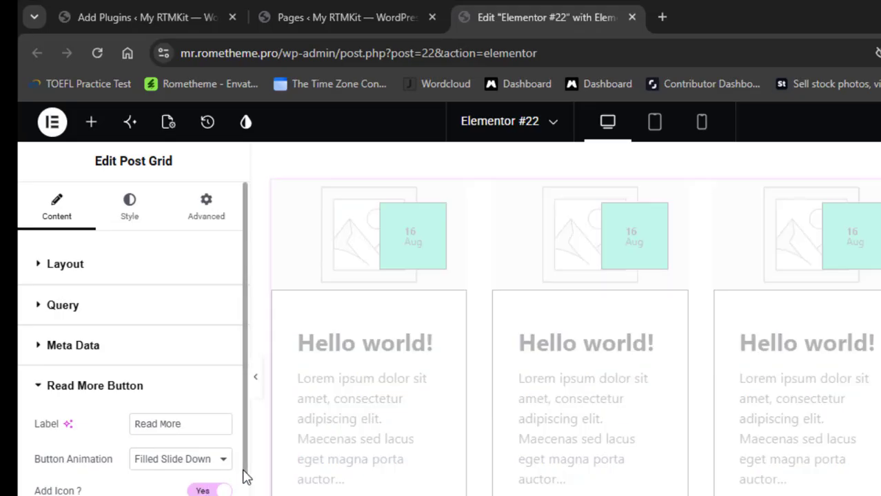